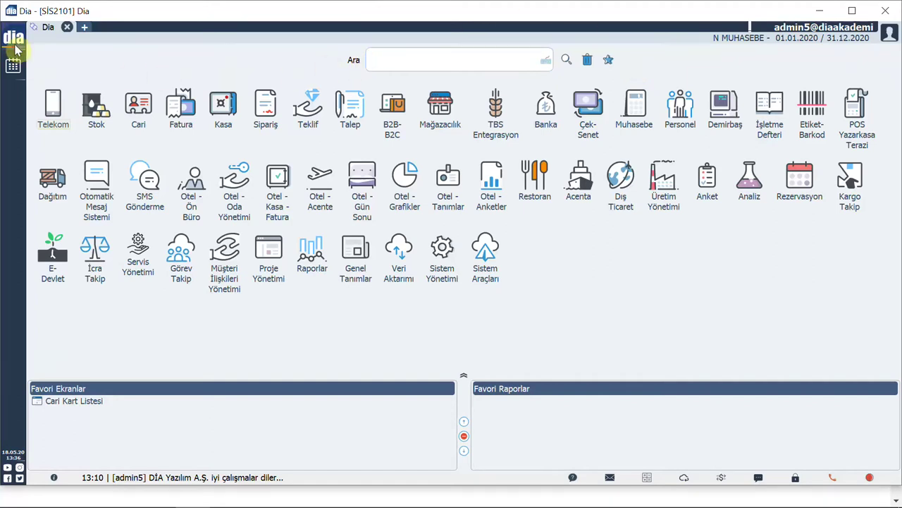
Step: Search the program functions for "kasa" and open the Kasa Fişleri list
mouse_move(14, 62)
type("kasa")
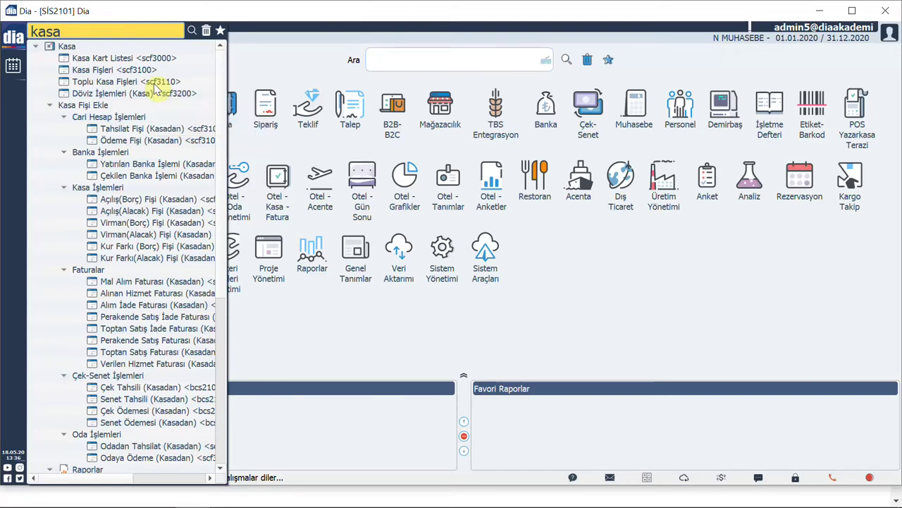
left_click(148, 72)
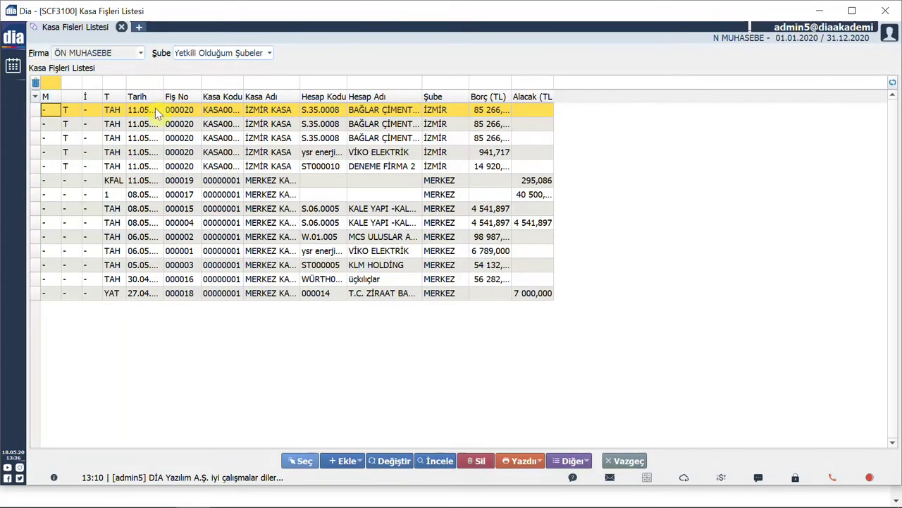
Step: Add a new cash voucher of type Cari Hesap Tahsilat under the Cari Hesap İşlemleri group
left_click(349, 464)
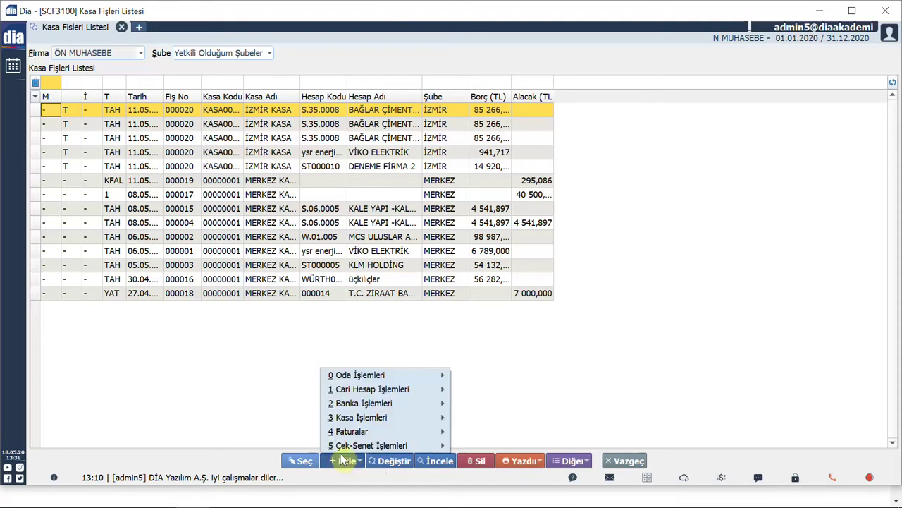
mouse_move(408, 377)
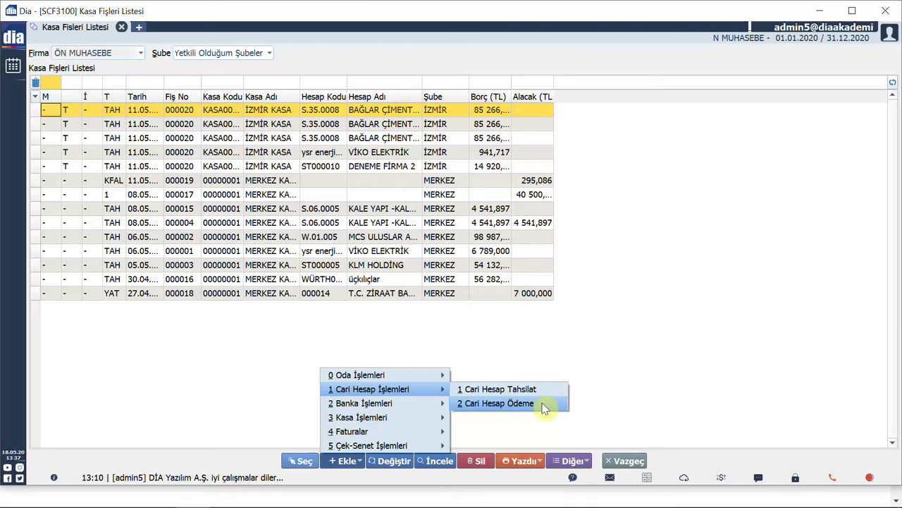
mouse_move(432, 409)
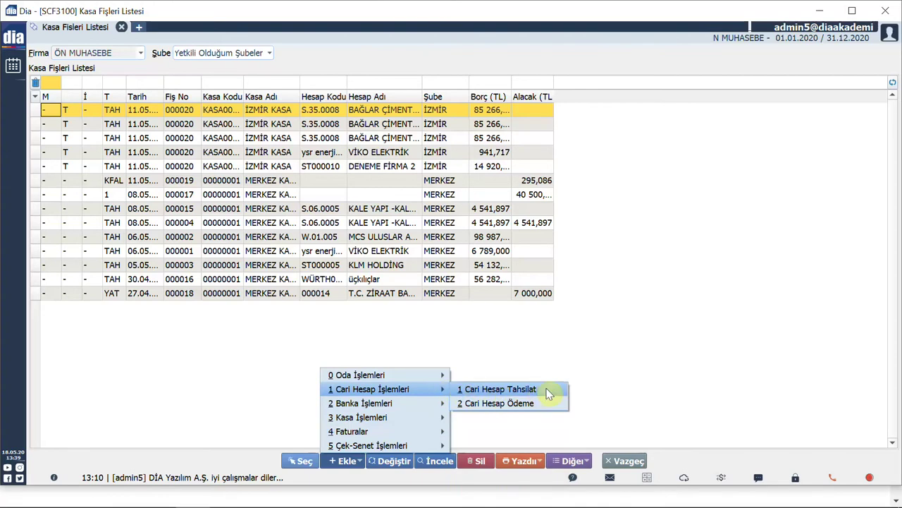
left_click(549, 393)
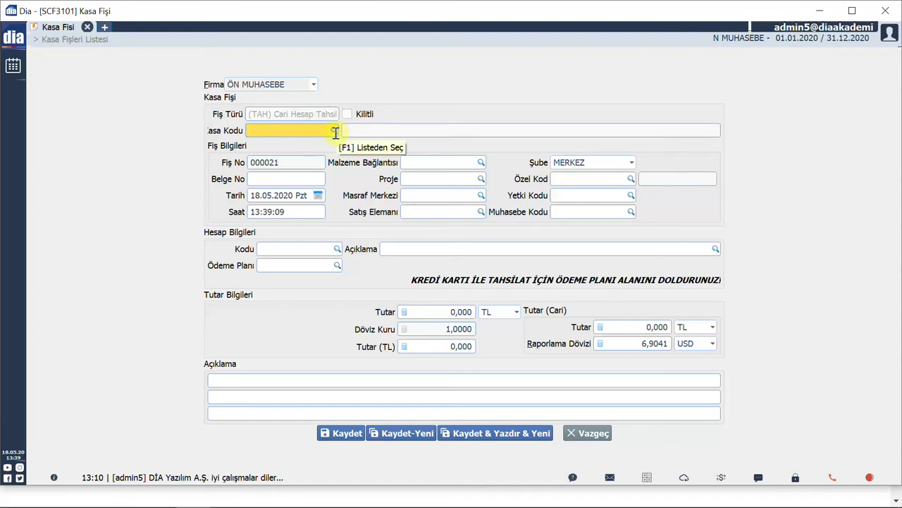
Step: Fill in the voucher header with cash register MERKEZ KASA, document number 1333TT, date 15.05.2020 and branch MERKEZ
left_click(337, 132)
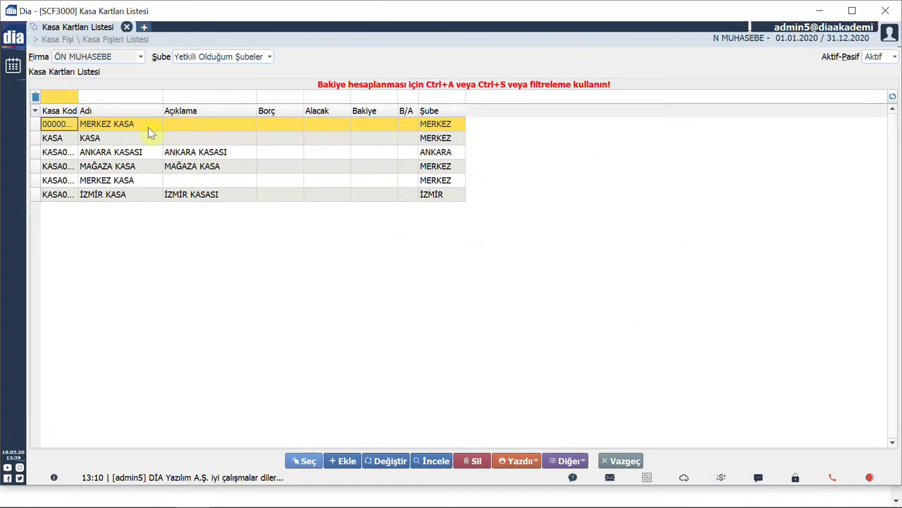
double_click(110, 124)
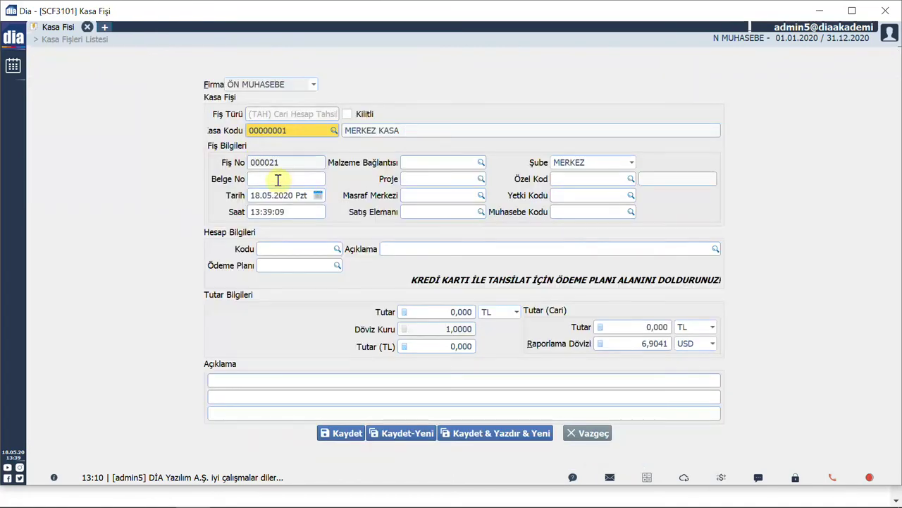
left_click(277, 180)
type("1333TT")
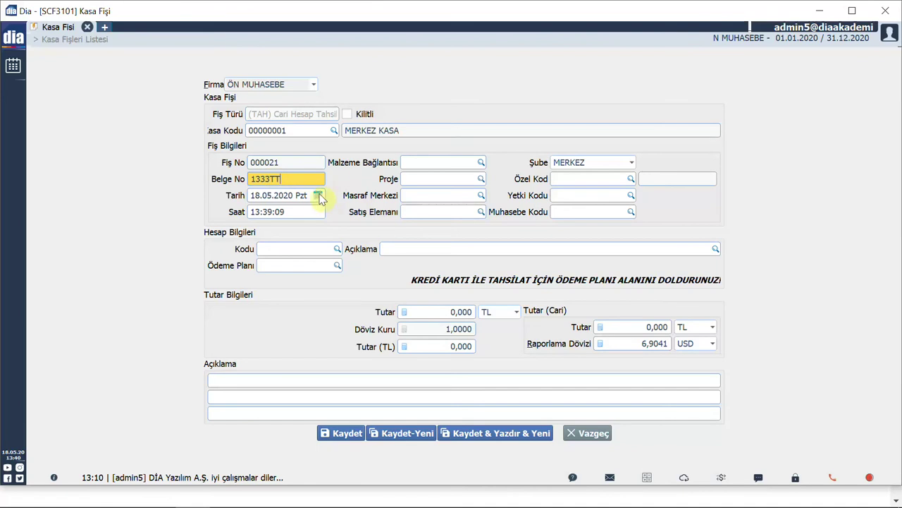
left_click(318, 196)
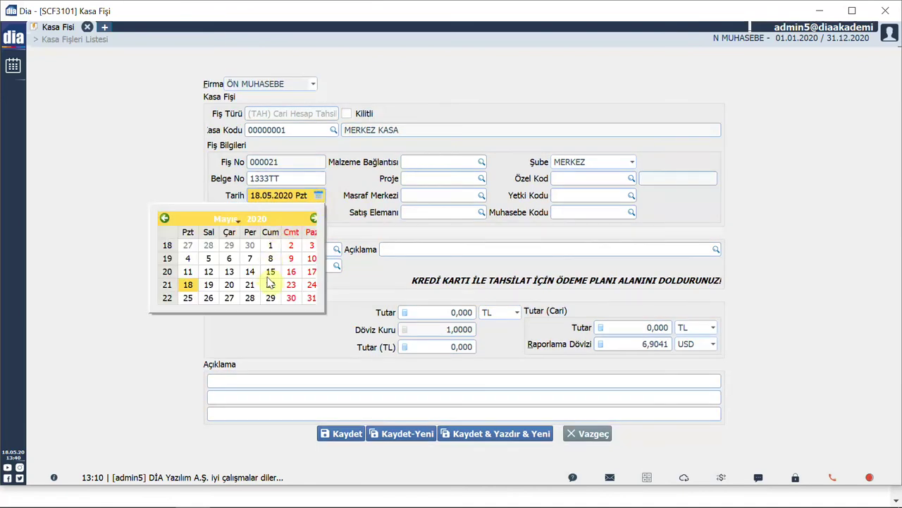
left_click(270, 271)
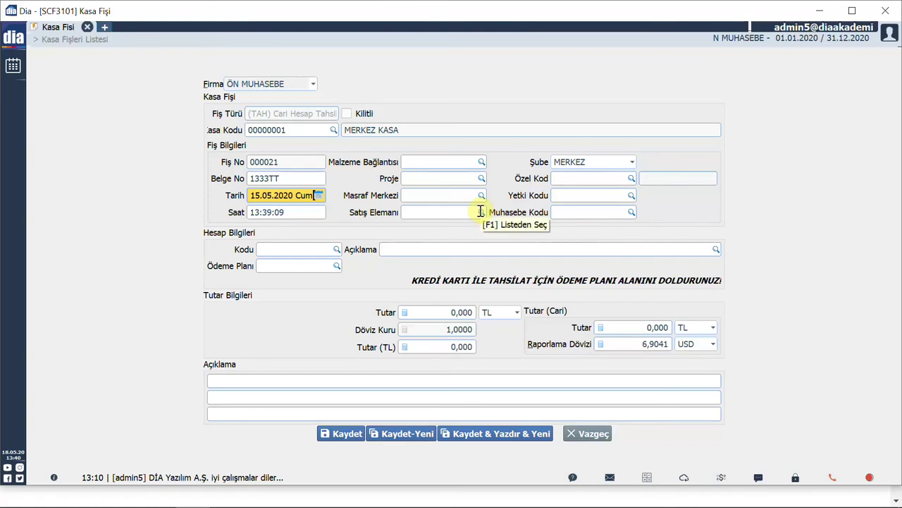
left_click(631, 163)
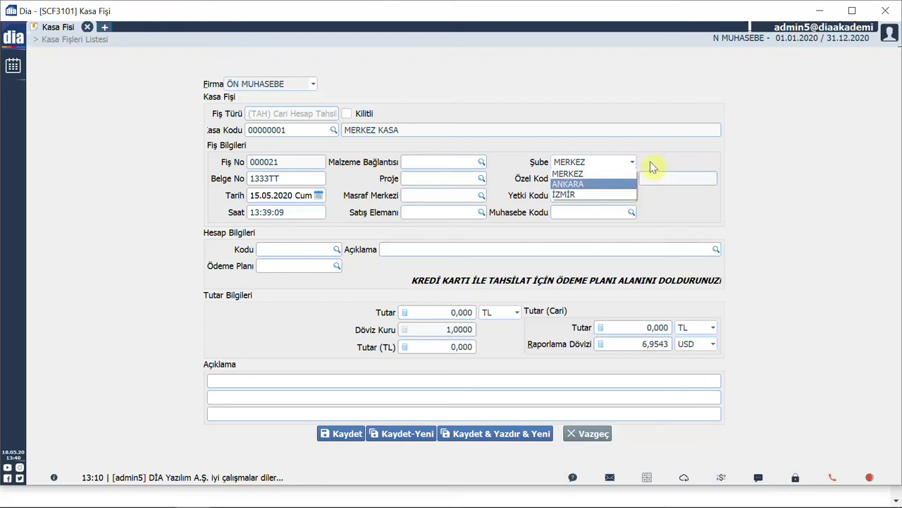
left_click(643, 179)
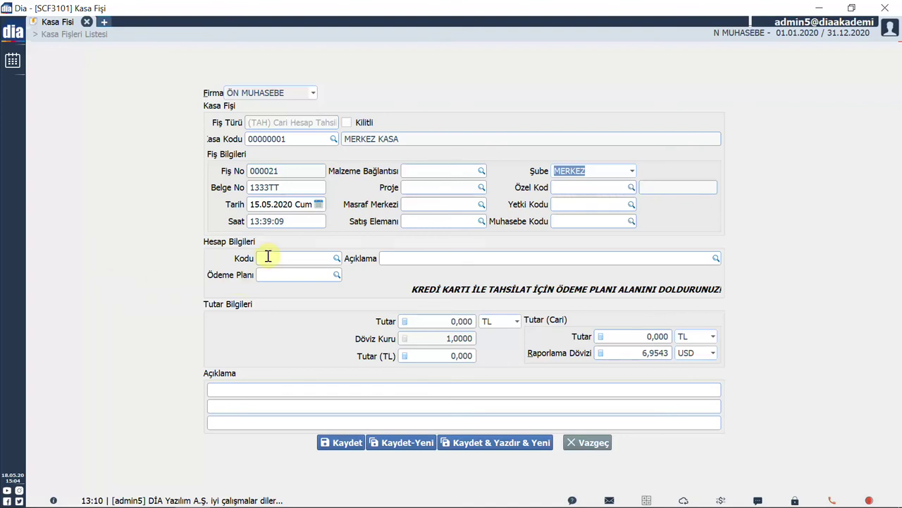
Step: Choose the account ysr enerji for the collection and enter an amount of 9000 in TL
left_click(332, 201)
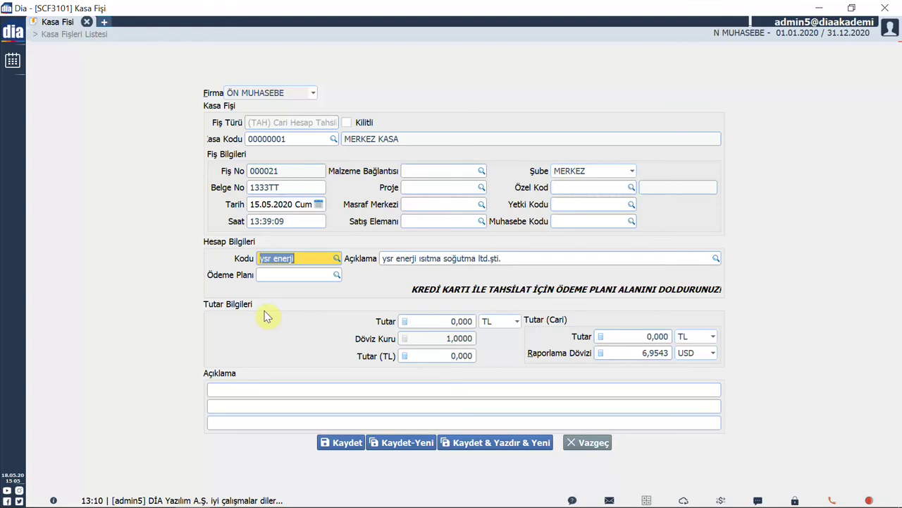
left_click(447, 319)
type("9000")
left_click(517, 321)
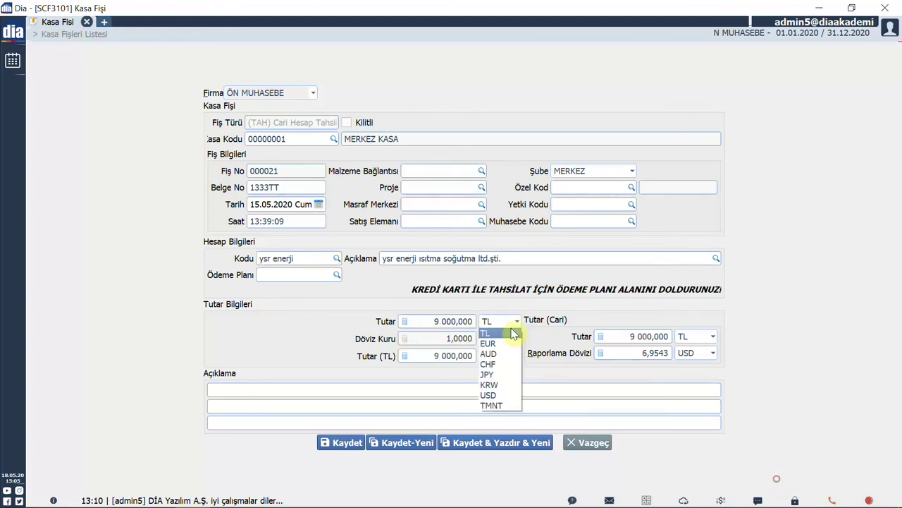
left_click(518, 333)
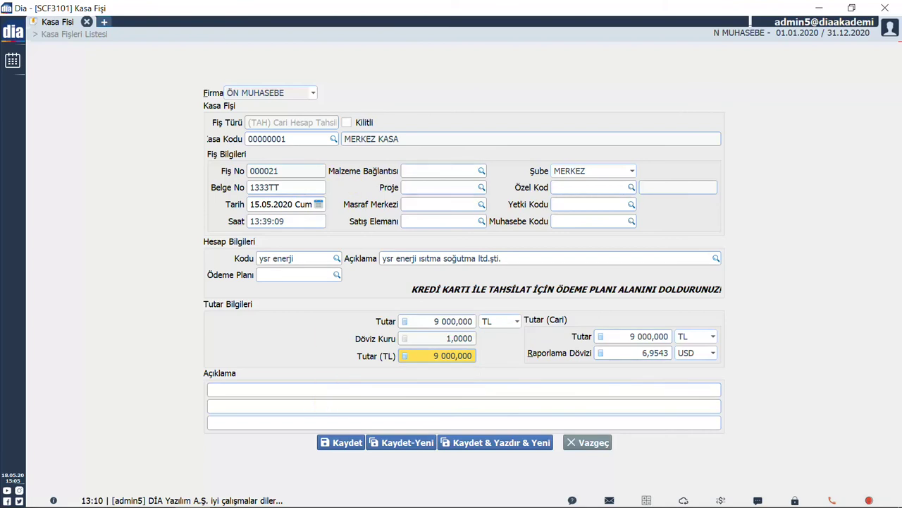
Step: Enter the description EFT on the collection voucher and save it
left_click(324, 390)
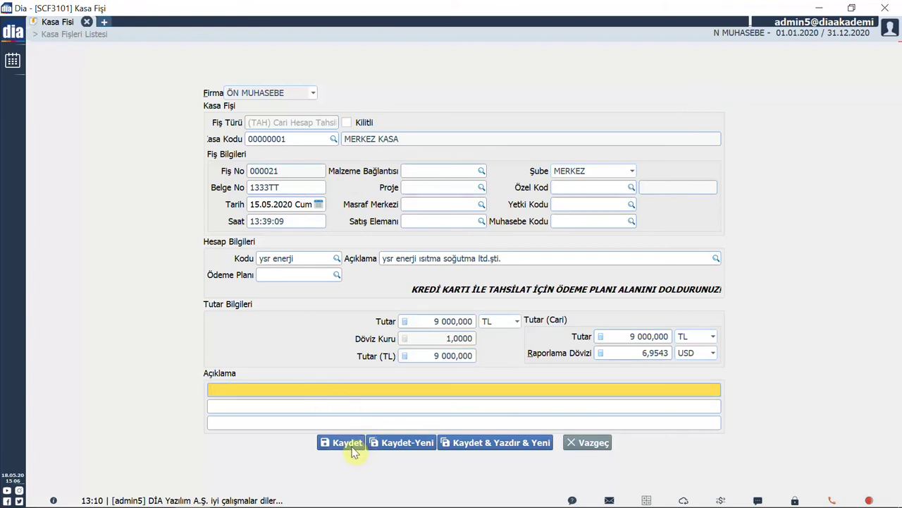
type("EFT")
left_click(350, 444)
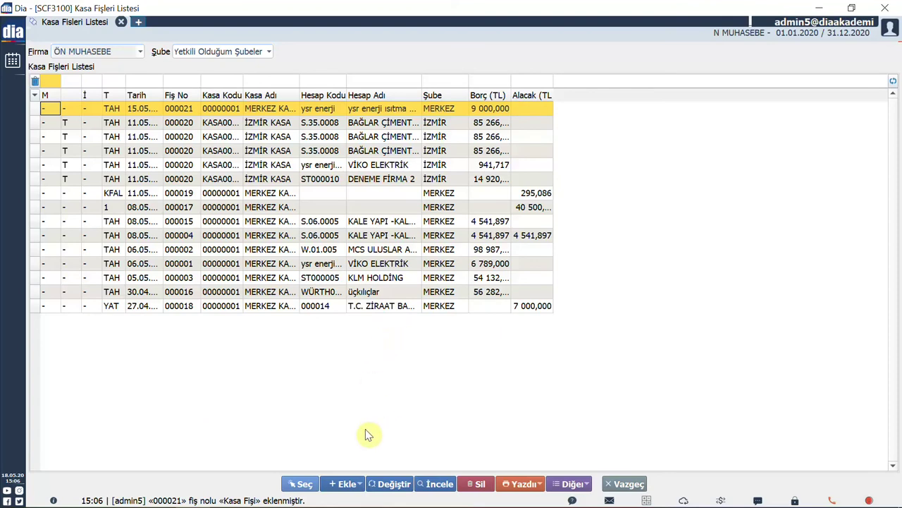
Step: Add a new Çek Tahsili voucher from the Çek-Senet İşlemleri group of the cash voucher list
left_click(358, 486)
mouse_move(395, 468)
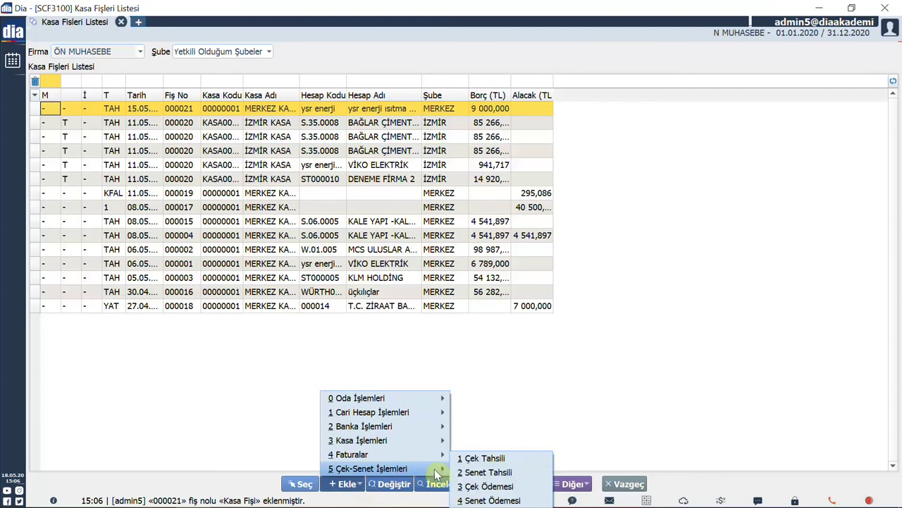
left_click(479, 456)
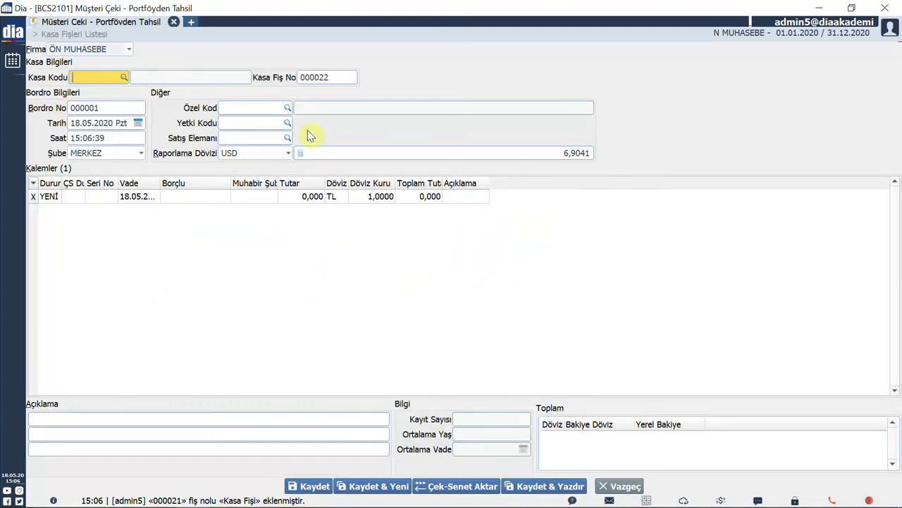
Step: Fill in the cheque collection header with cash register MERKEZ KASA, date 11.05.2020 and branch MERKEZ, keeping USD as reporting currency
left_click(124, 76)
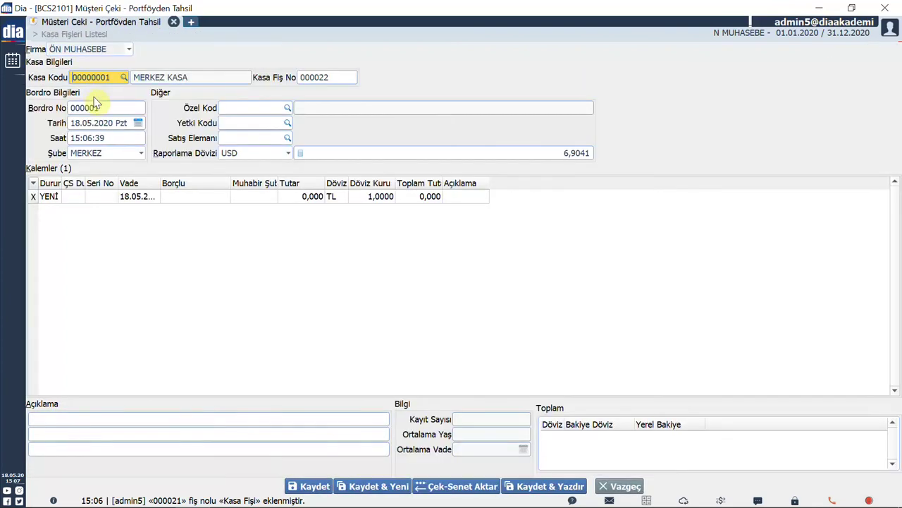
left_click(138, 123)
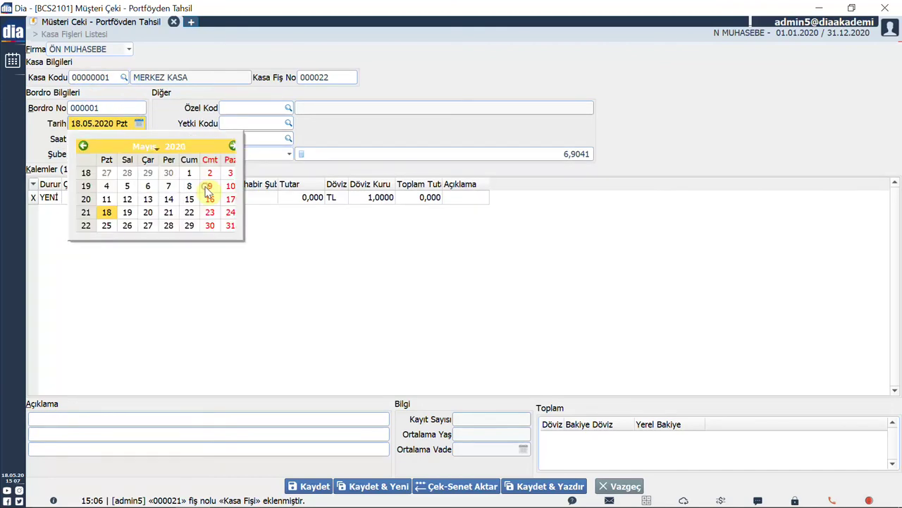
left_click(107, 199)
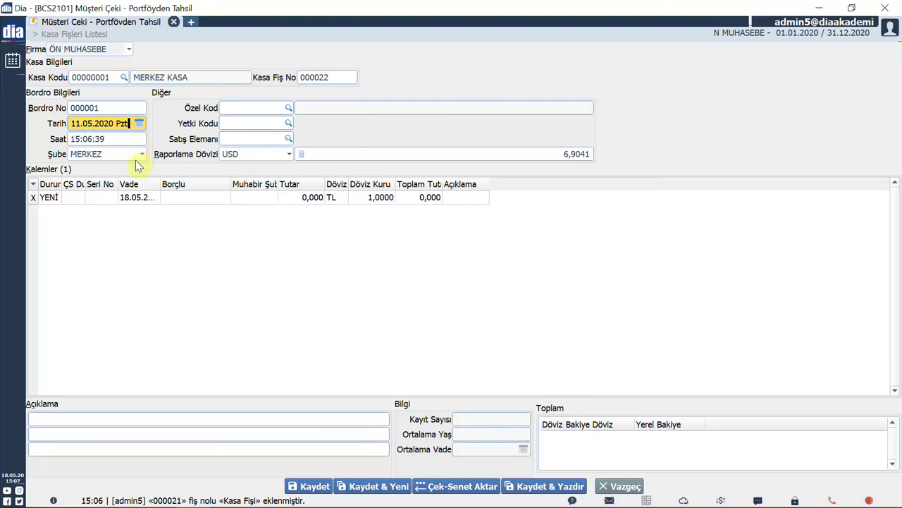
left_click(212, 237)
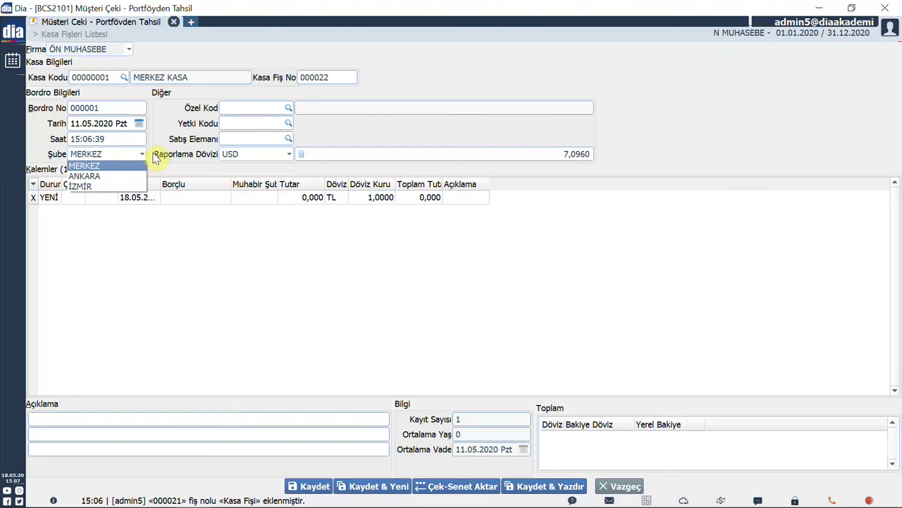
left_click(227, 232)
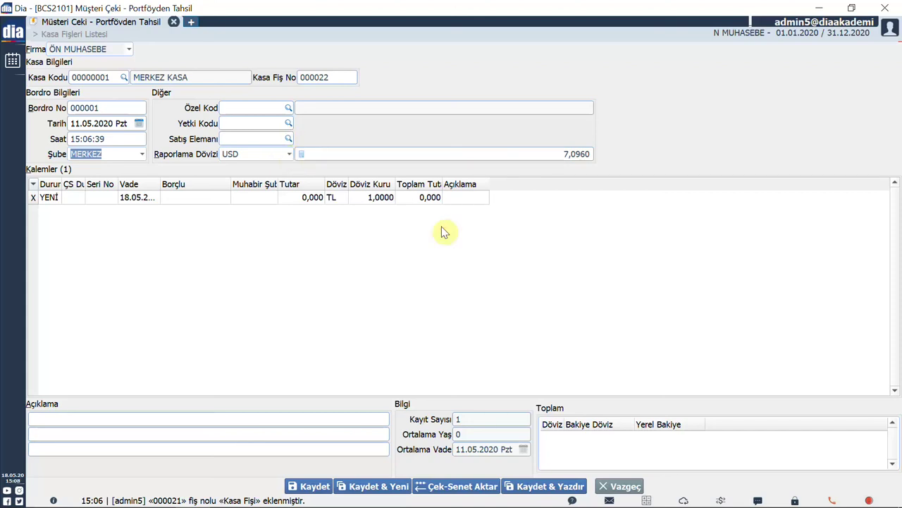
left_click(289, 154)
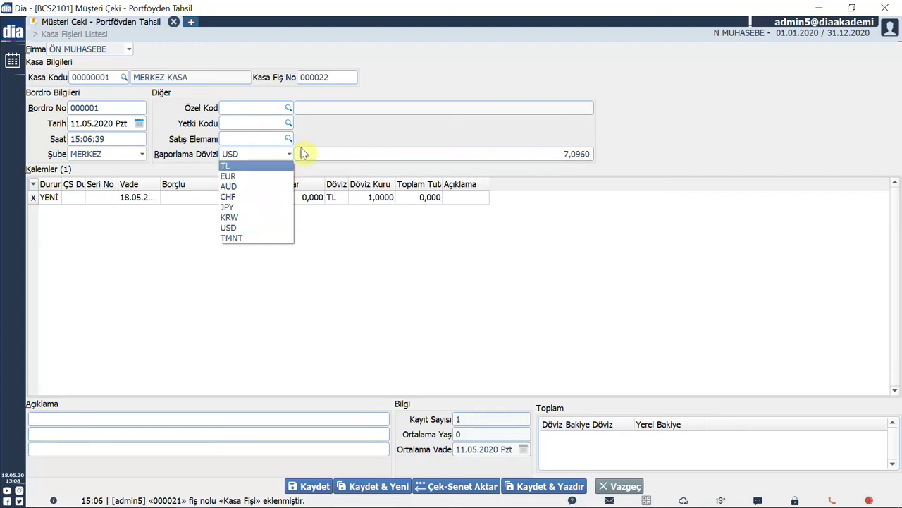
key("Escape")
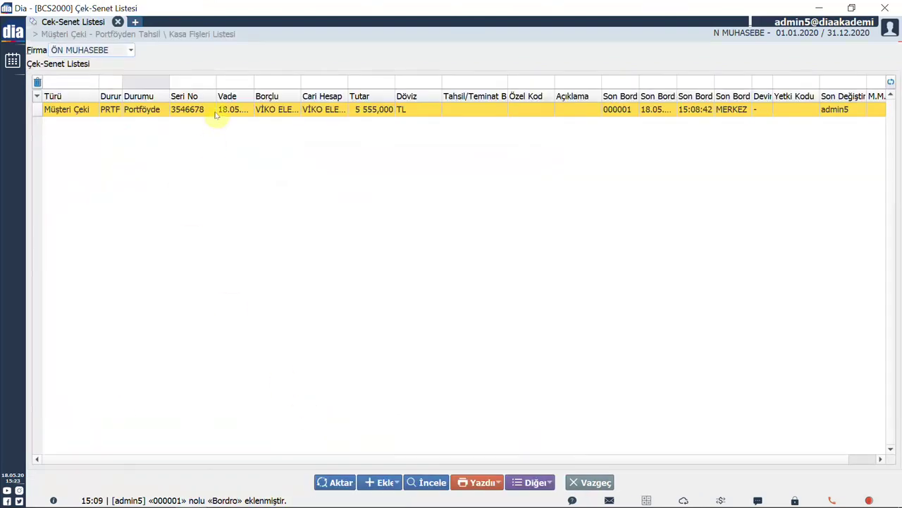
Step: Mark the VİKO ELEKTRİK customer cheque in the Çek-Senet list and transfer it into the collection voucher
left_click(214, 111)
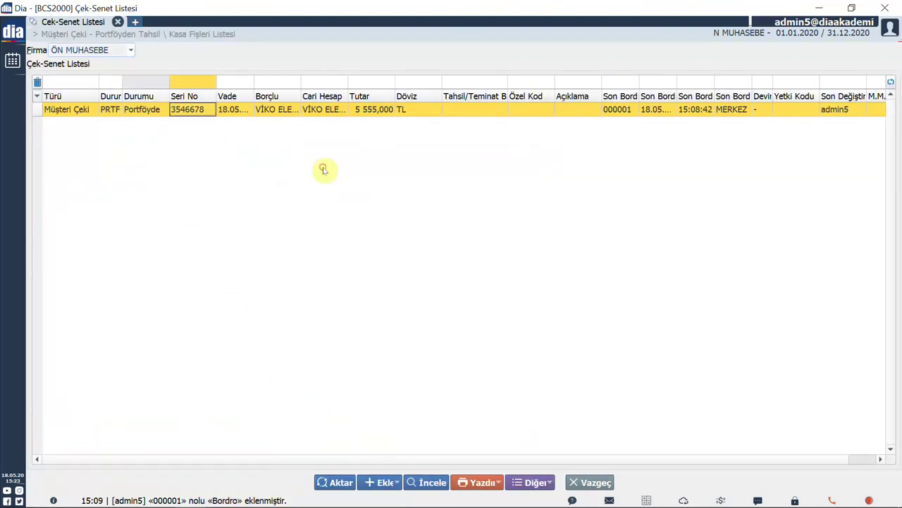
key("space")
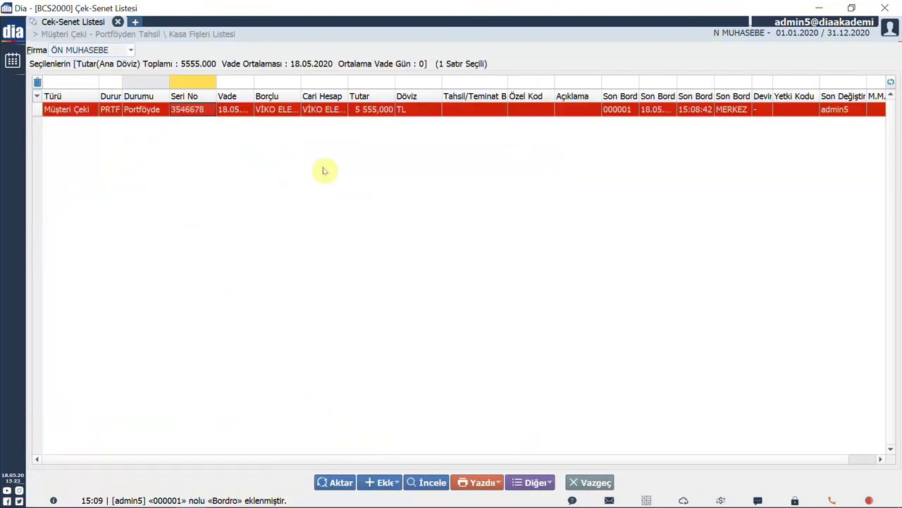
left_click(342, 483)
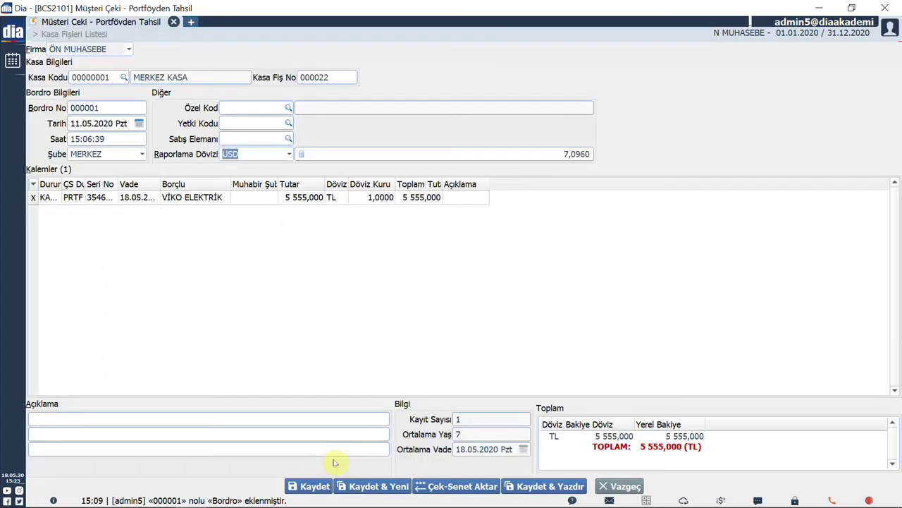